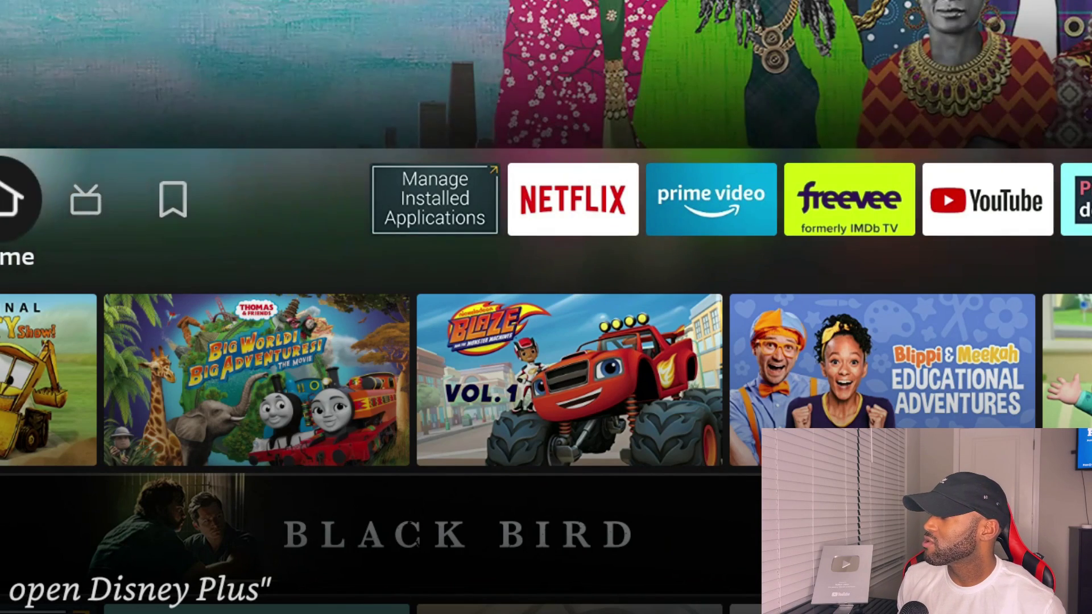
Step: Move the home-screen focus onto the Manage Installed Applications tile
key(Right)
key(Right)
key(Right)
key(Right)
key(Left)
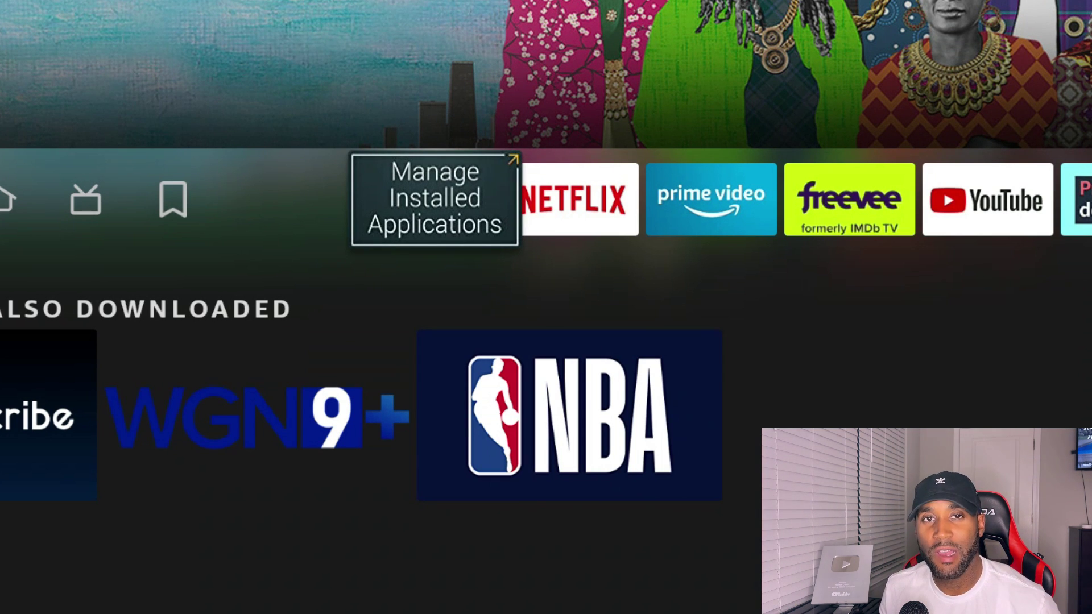
Step: Open Manage Installed Applications and set Sort to App Size, largest first
key(Return)
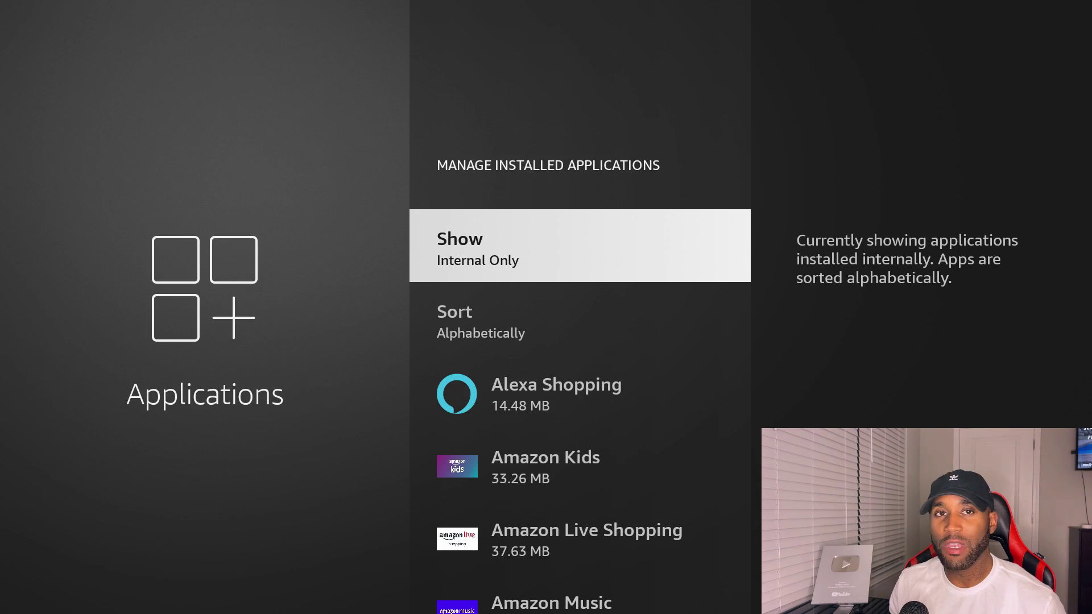
key(Down)
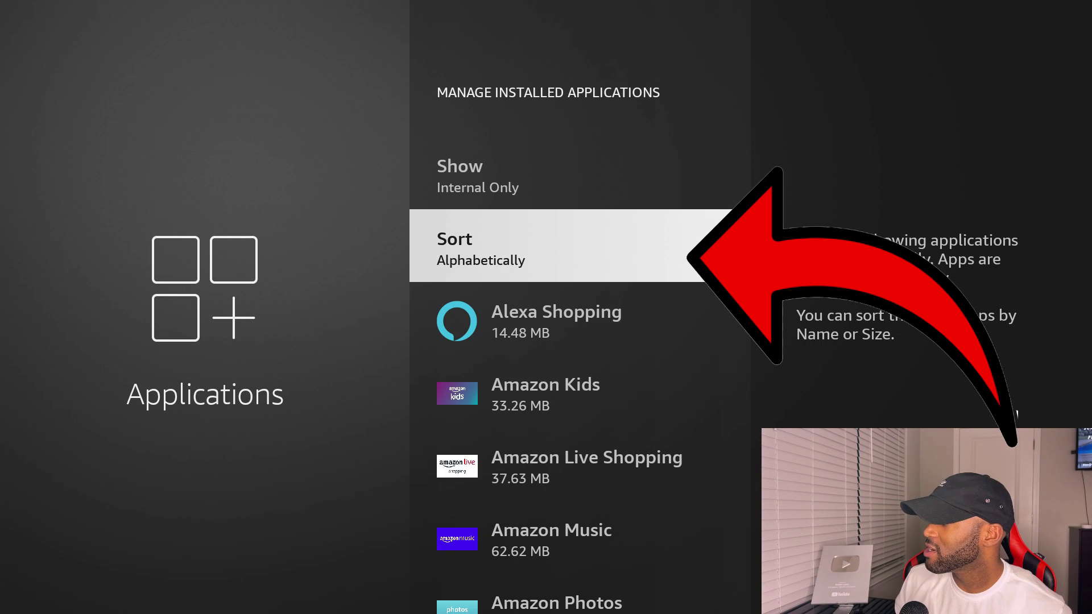
key(Return)
key(Down)
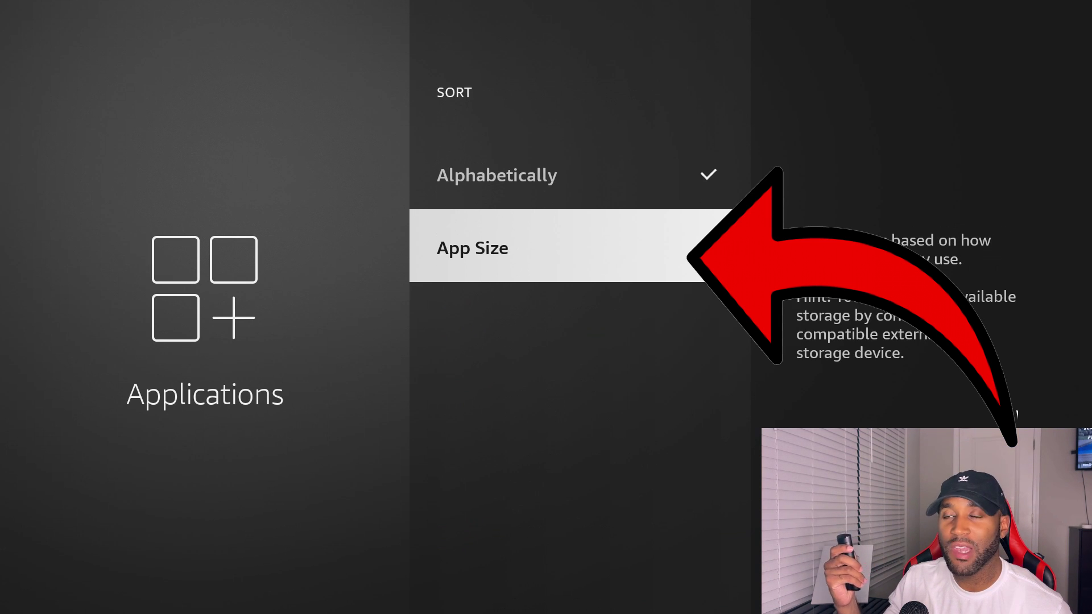
key(Return)
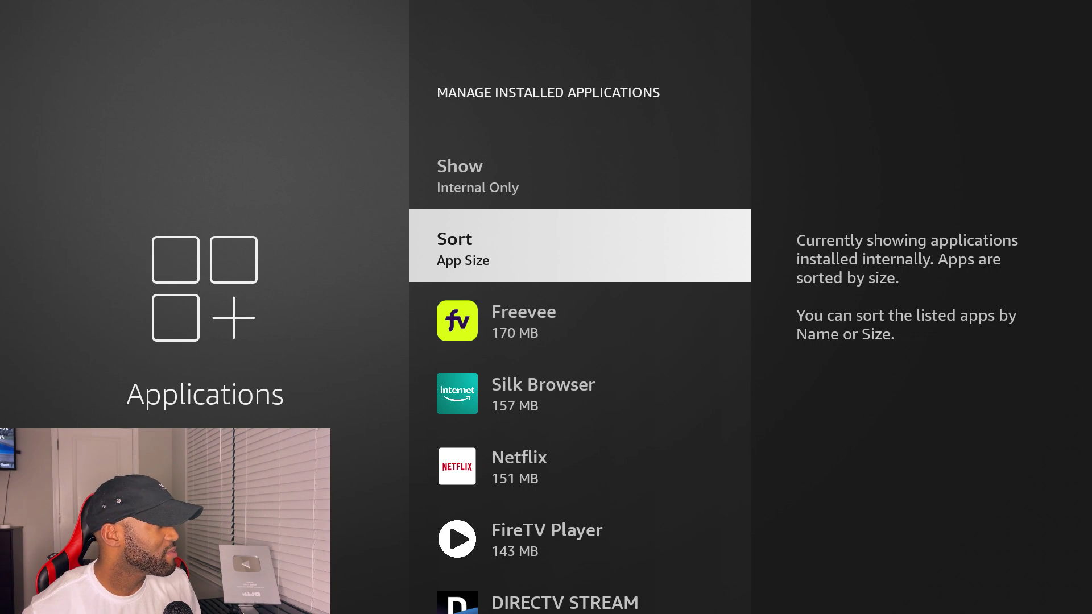
Step: Clear and confirm clearing Freevee's 105 MB cache
key(Down)
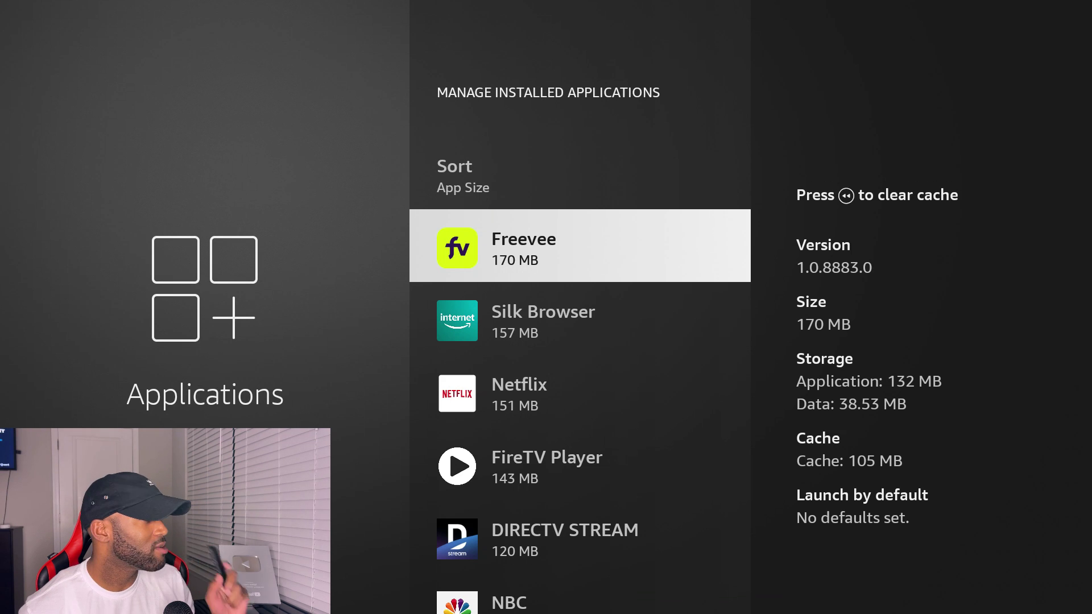
key(XF86AudioRewind)
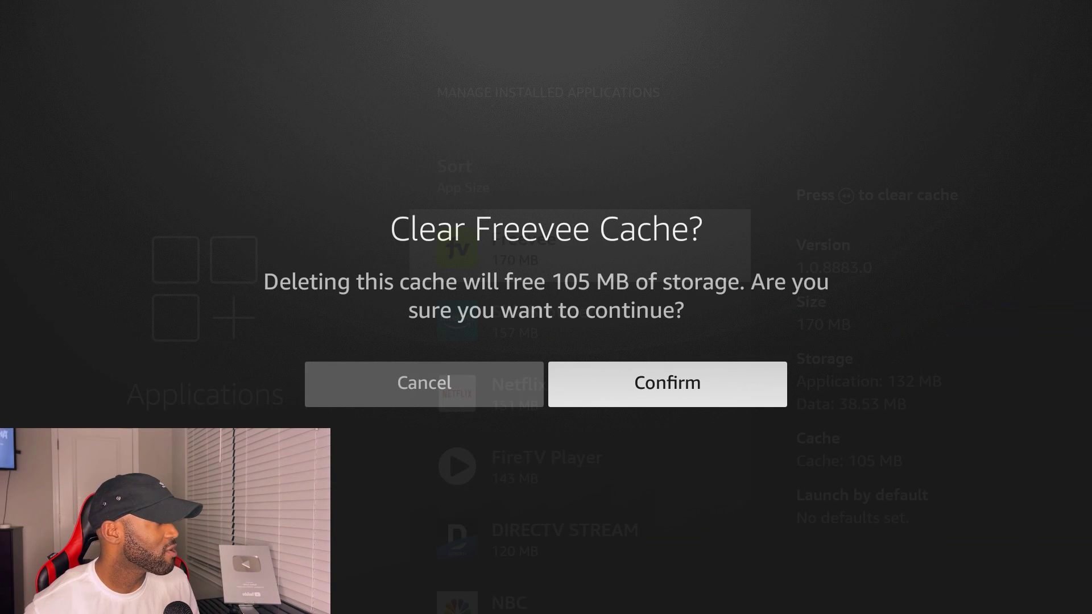
key(Return)
Step: Uninstall and confirm removing Silk Browser, leaving Netflix next in the list
key(Down)
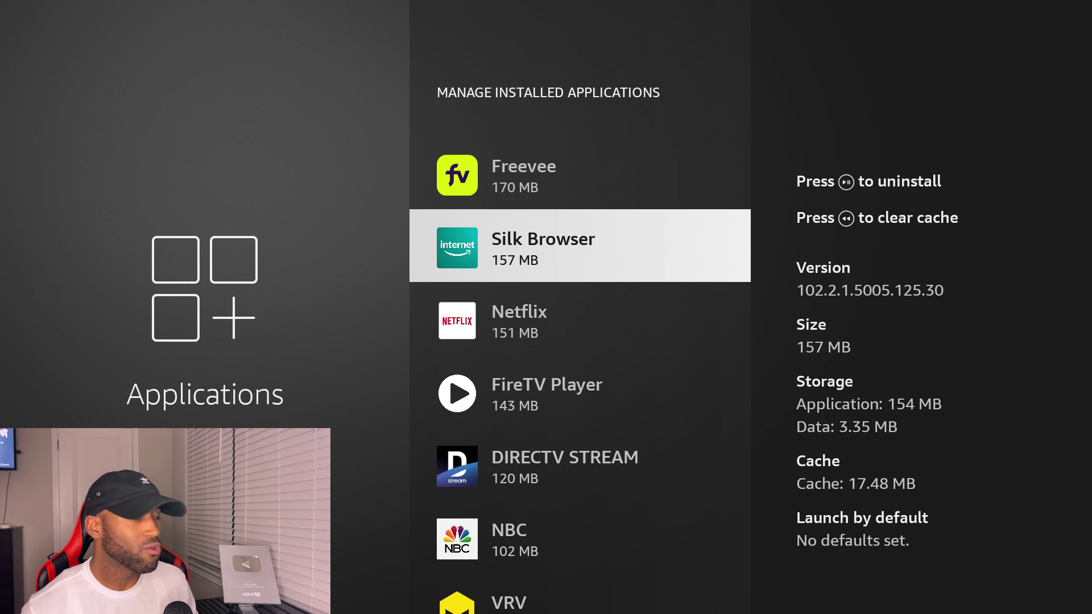
key(XF86AudioPlay)
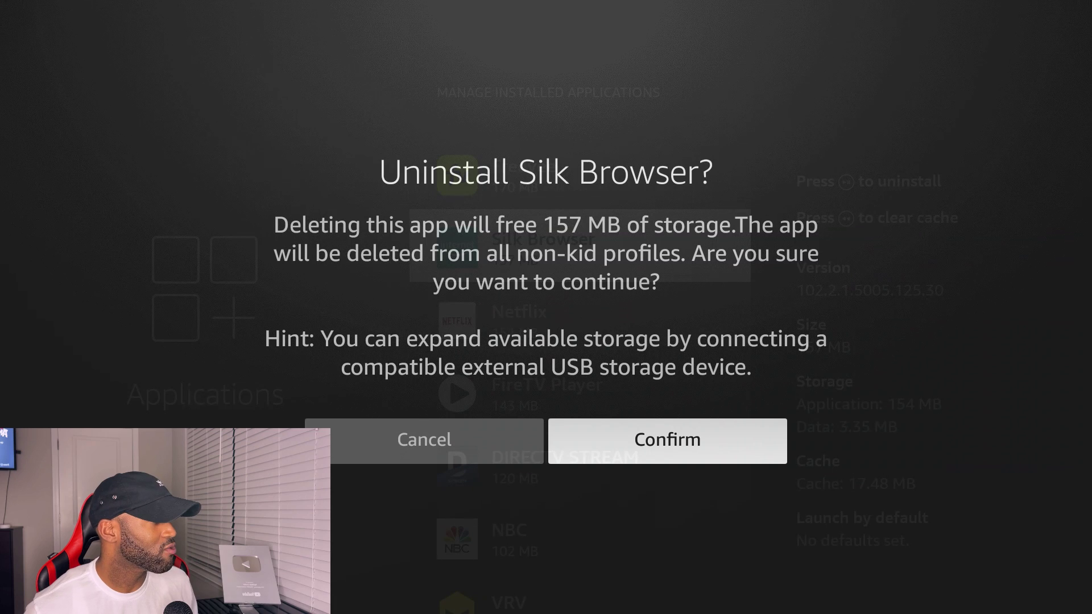
key(Return)
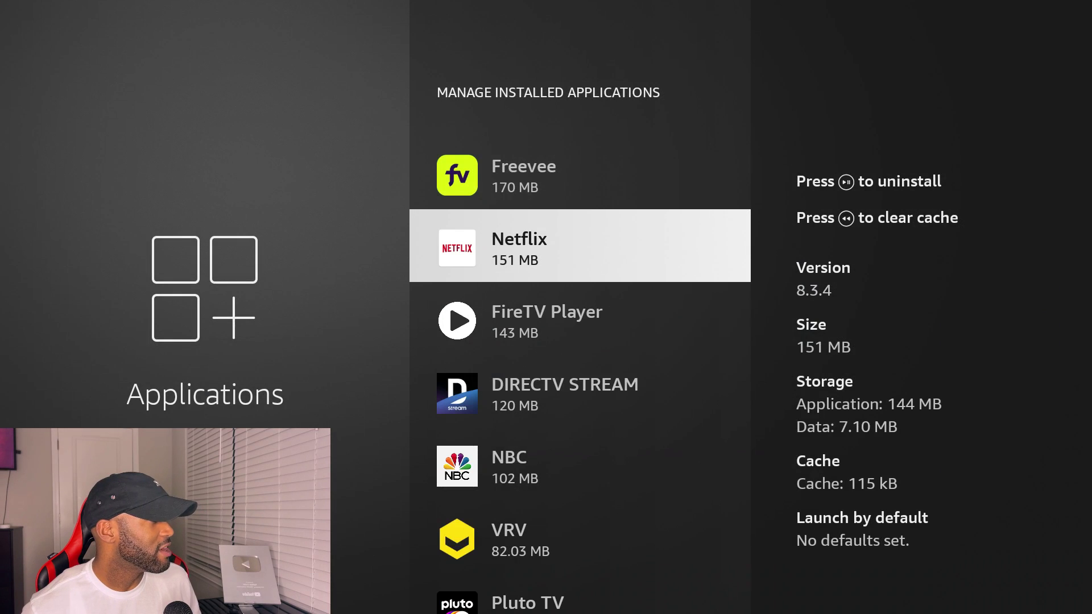
Step: Clear FireTV Player's 24.11 MB cache to 0 B, then move on to DIRECTV STREAM
key(Down)
key(Up)
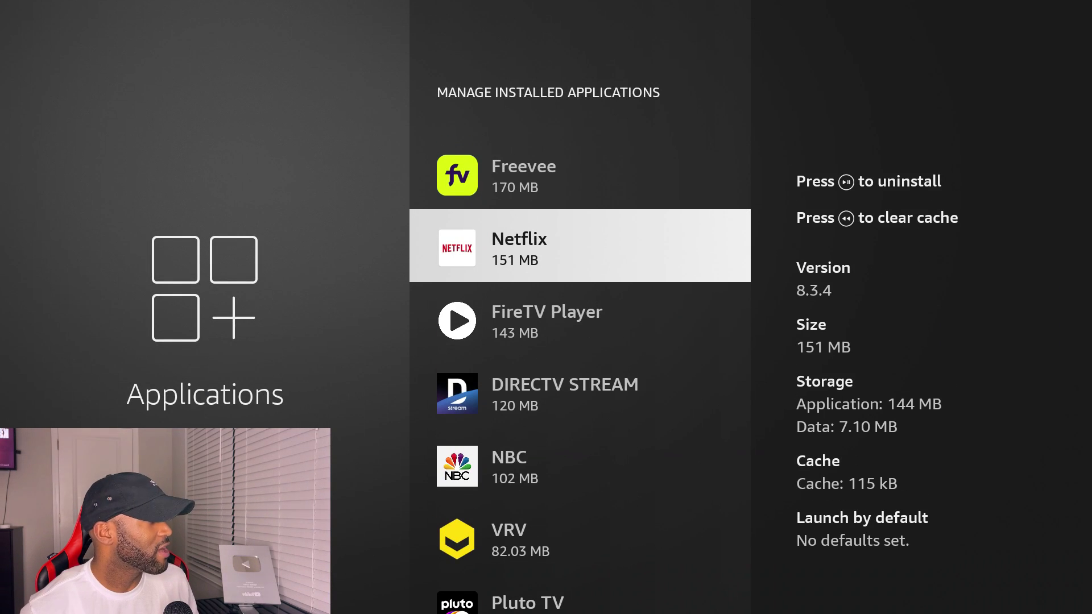
key(Down)
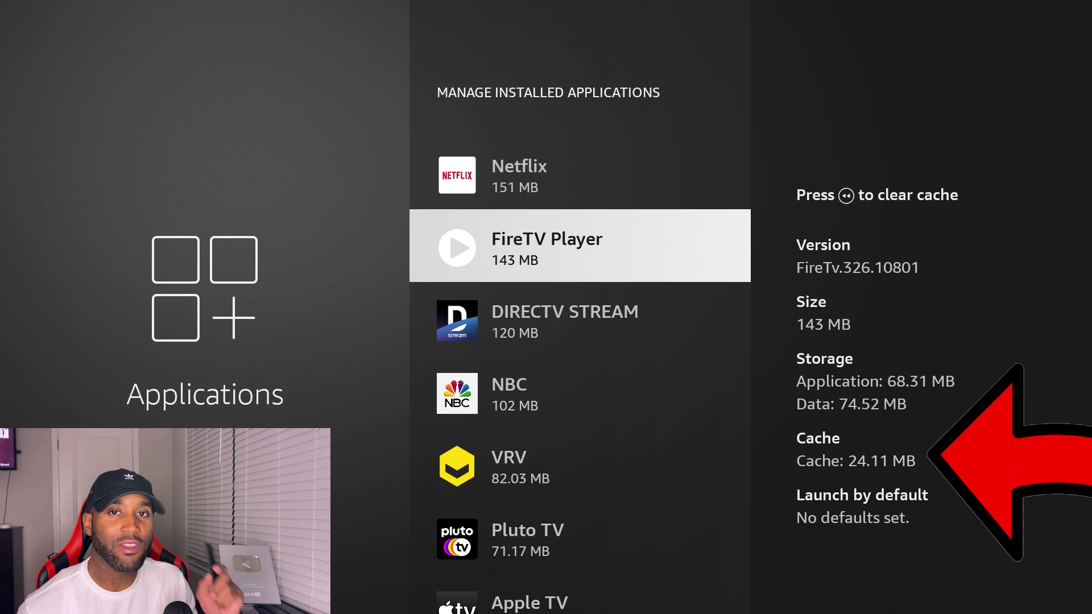
key(XF86AudioRewind)
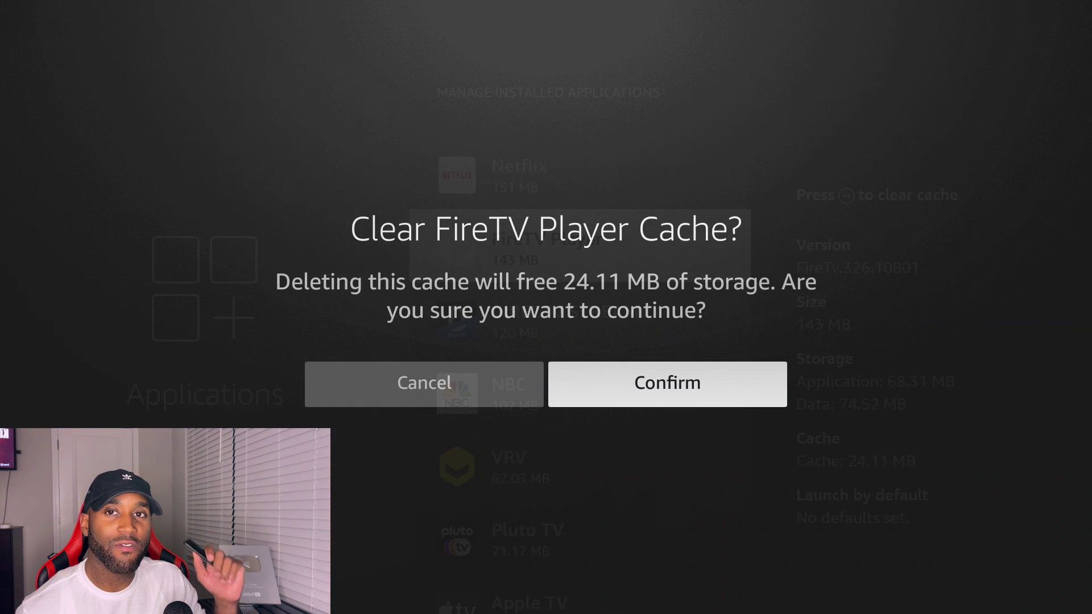
key(Return)
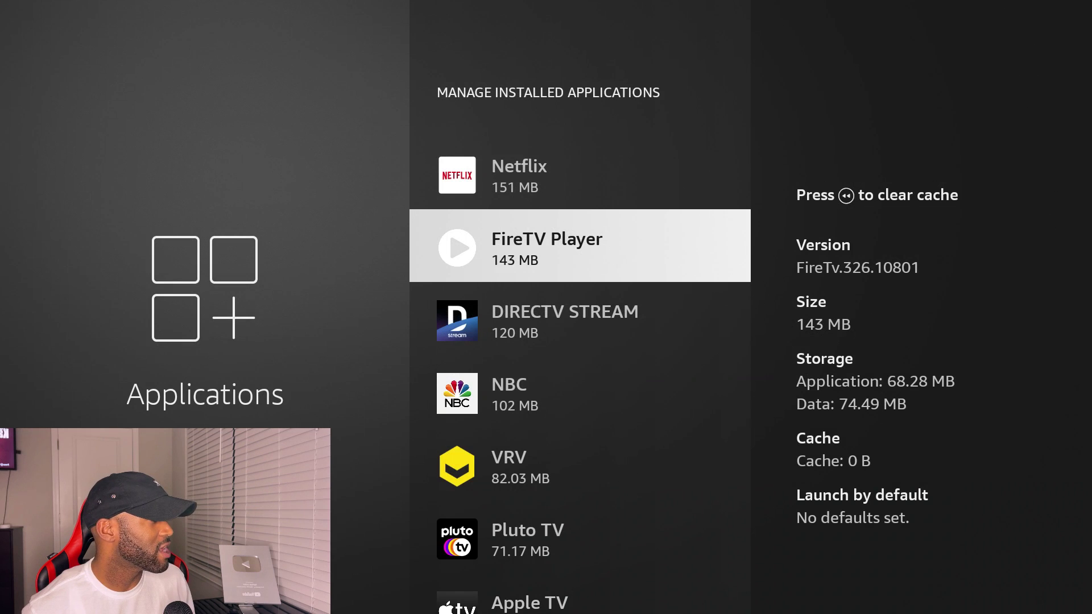
key(Down)
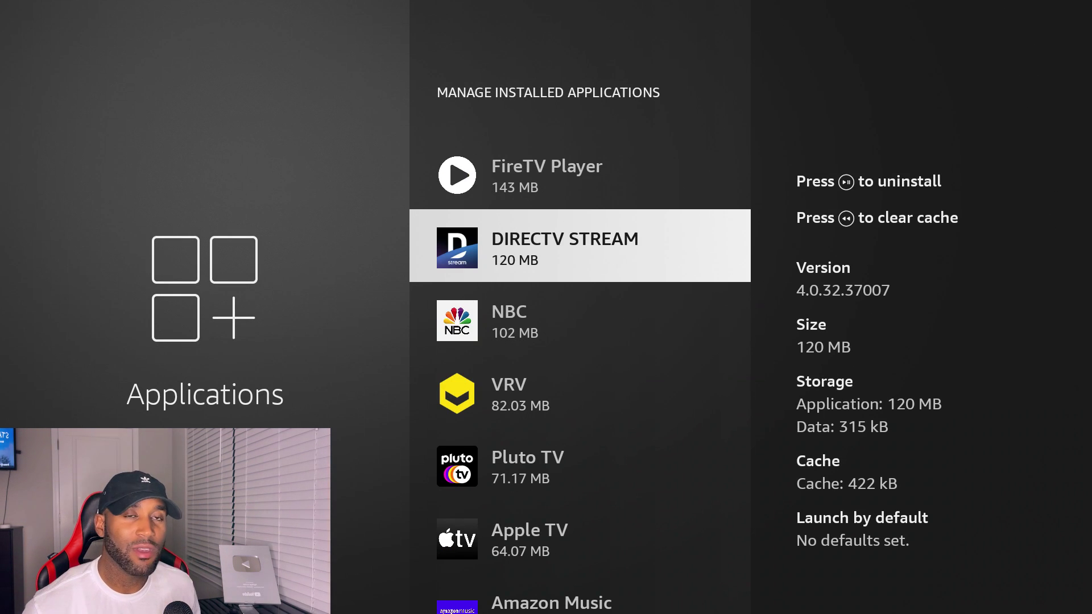
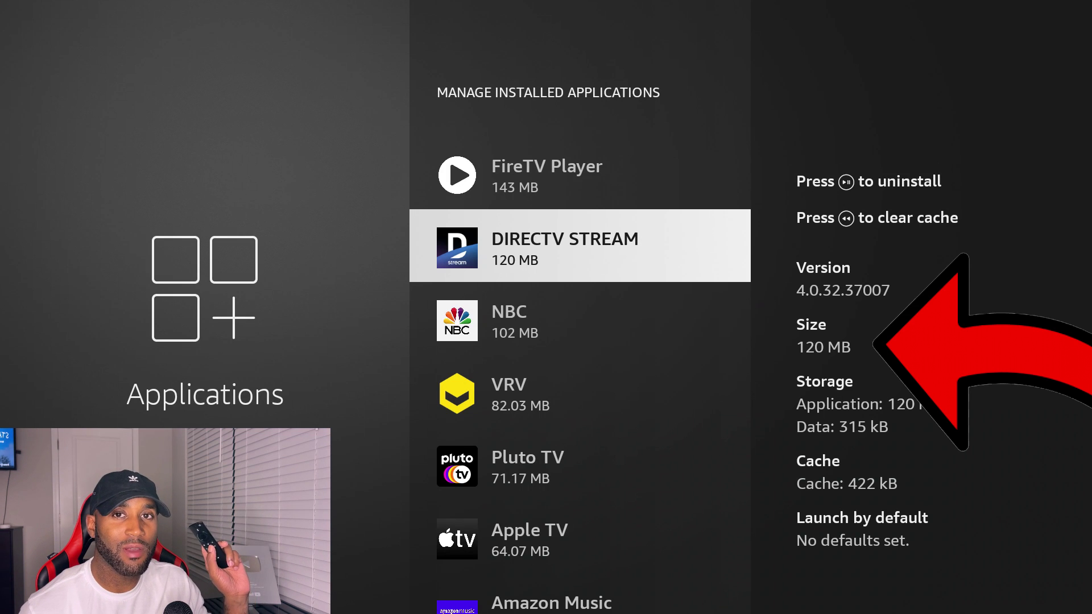
Step: Uninstall DIRECTV STREAM with Play/Pause and confirm its removal
key(XF86AudioPlay)
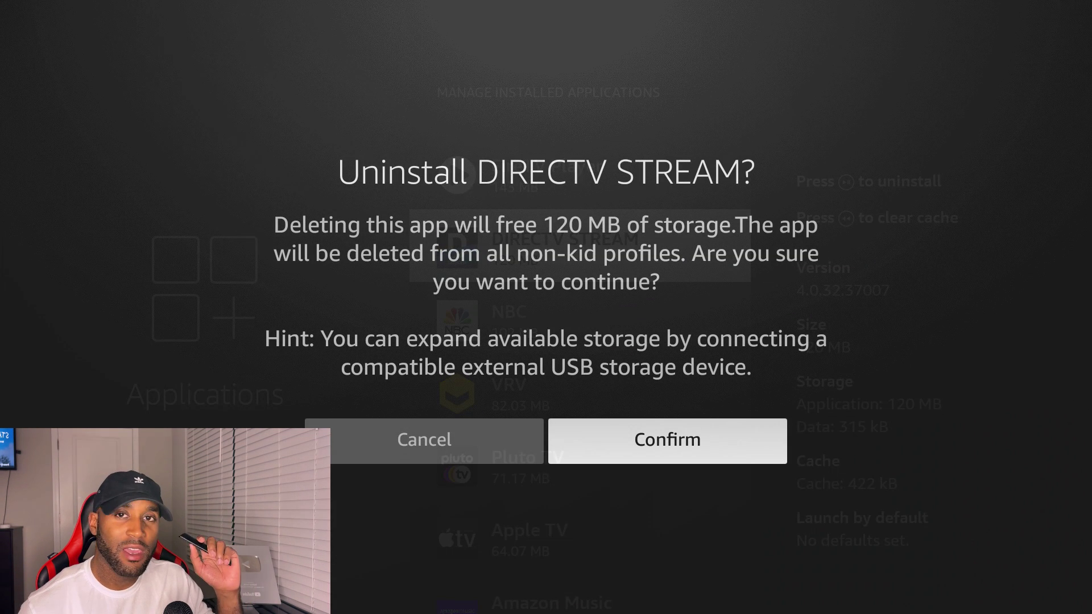
key(Return)
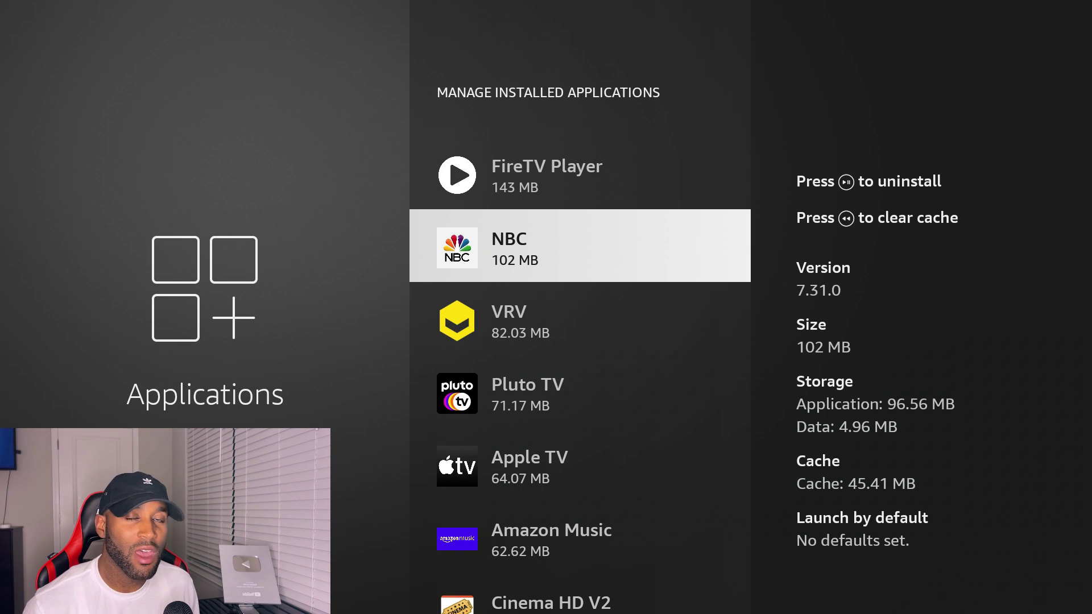
key(Up)
key(Up)
key(Up)
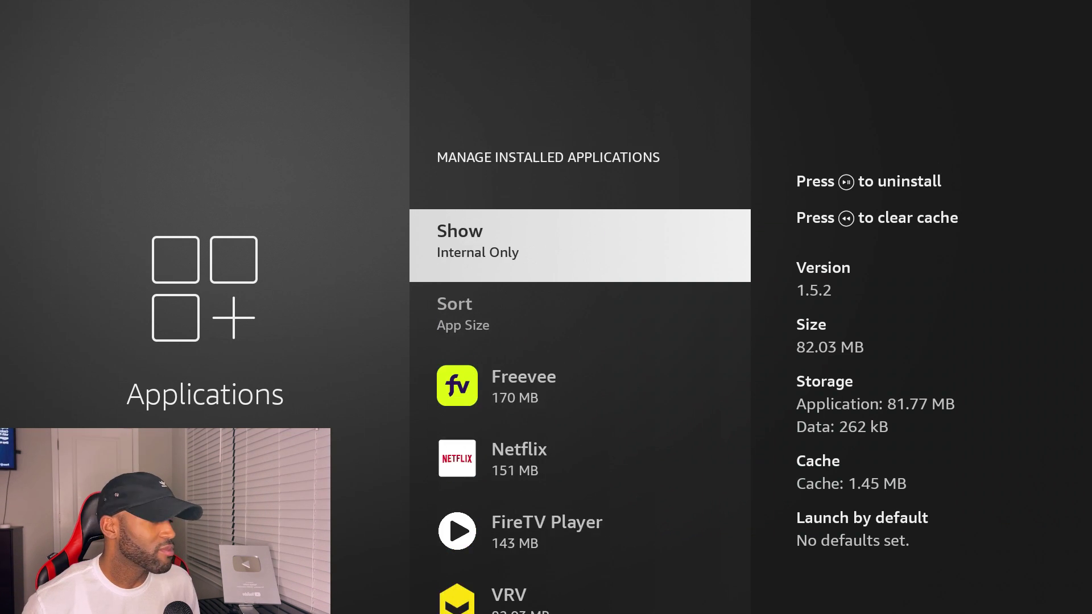
key(Down)
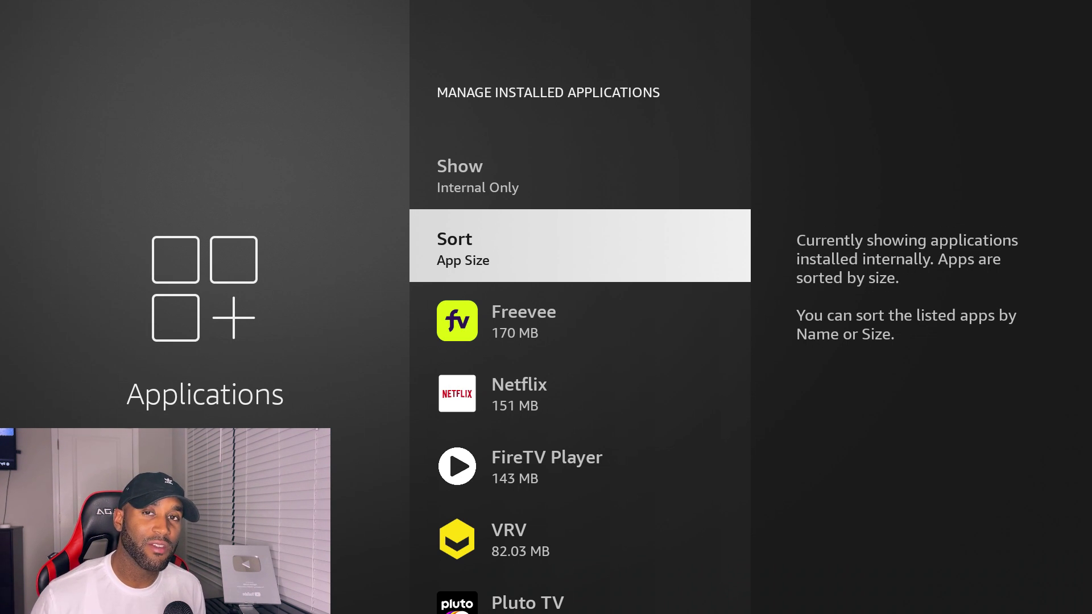
Step: Scroll past Freevee to Pluto TV and open its details, showing a 59.20 MB cache
key(Down)
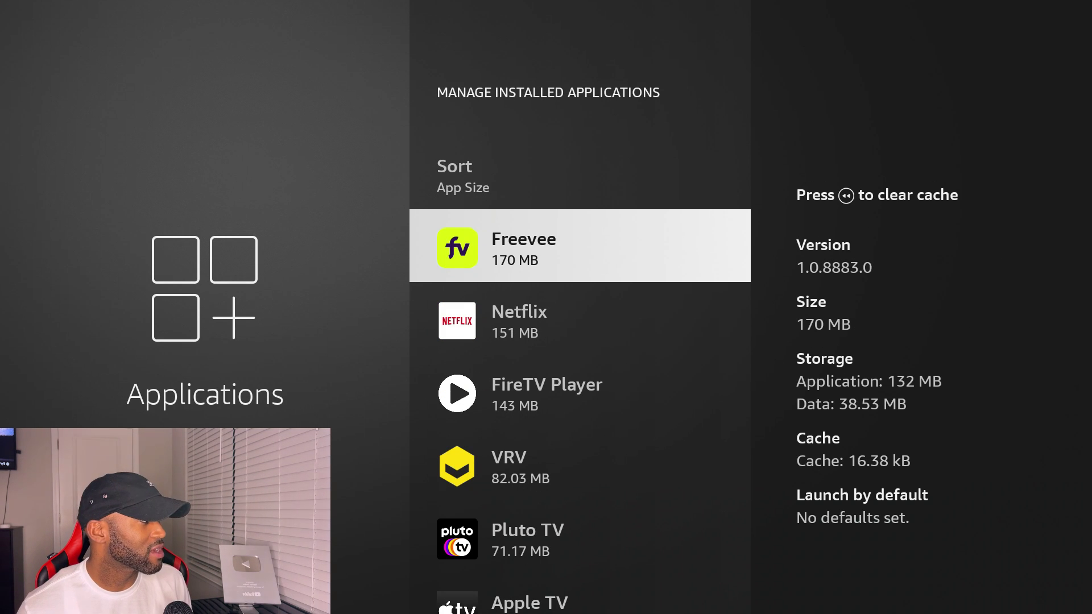
key(Down)
key(Down)
key(Down)
key(Down)
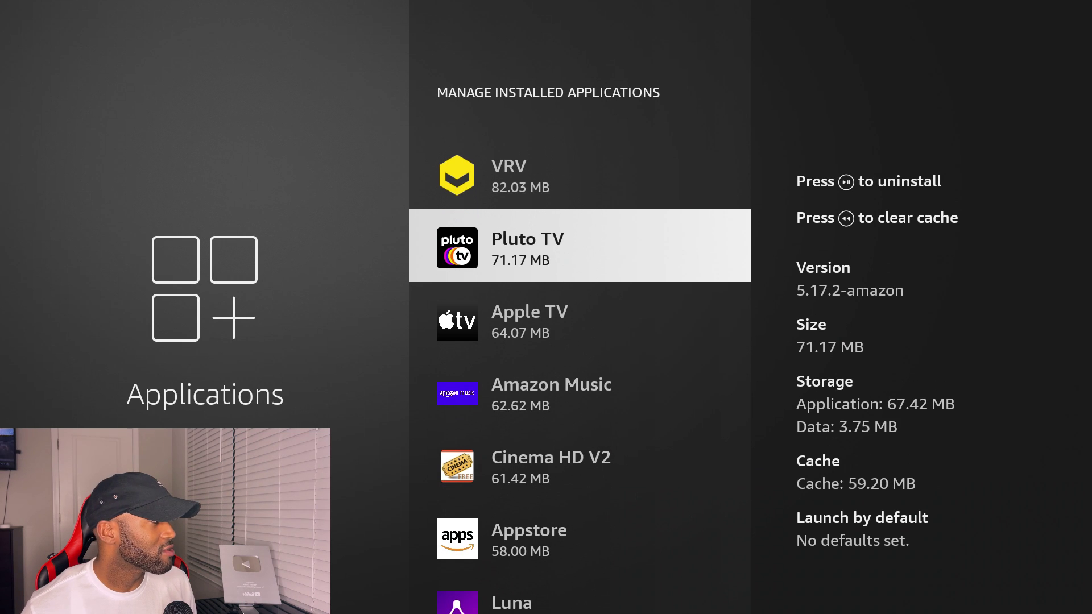
key(Return)
key(Down)
key(Down)
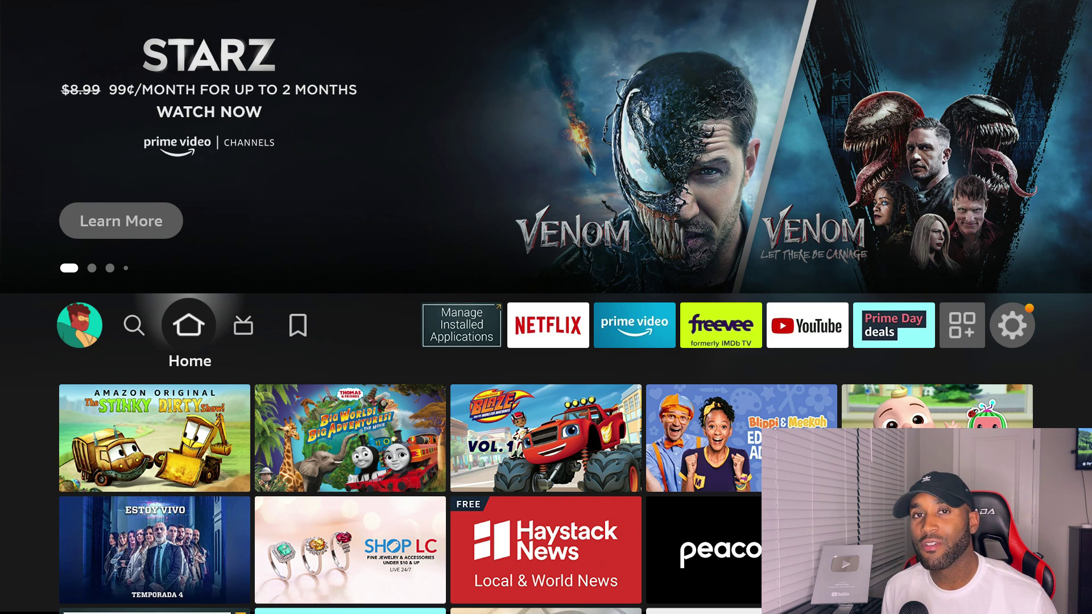
Step: Move left along the home nav bar to the magnifier Find page
key(Right)
key(Right)
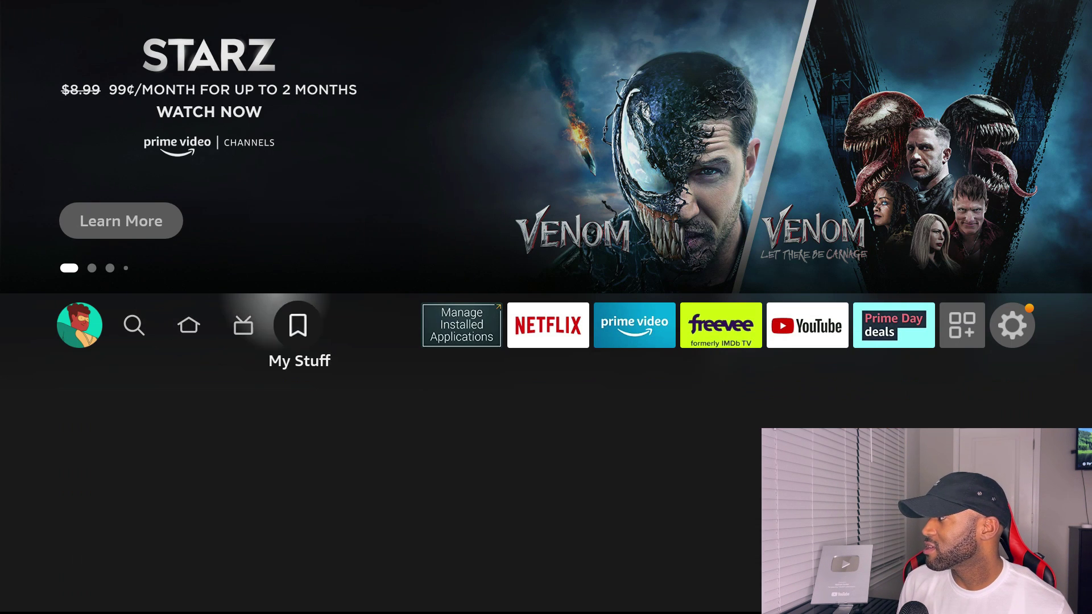
key(Right)
key(Right)
key(Left)
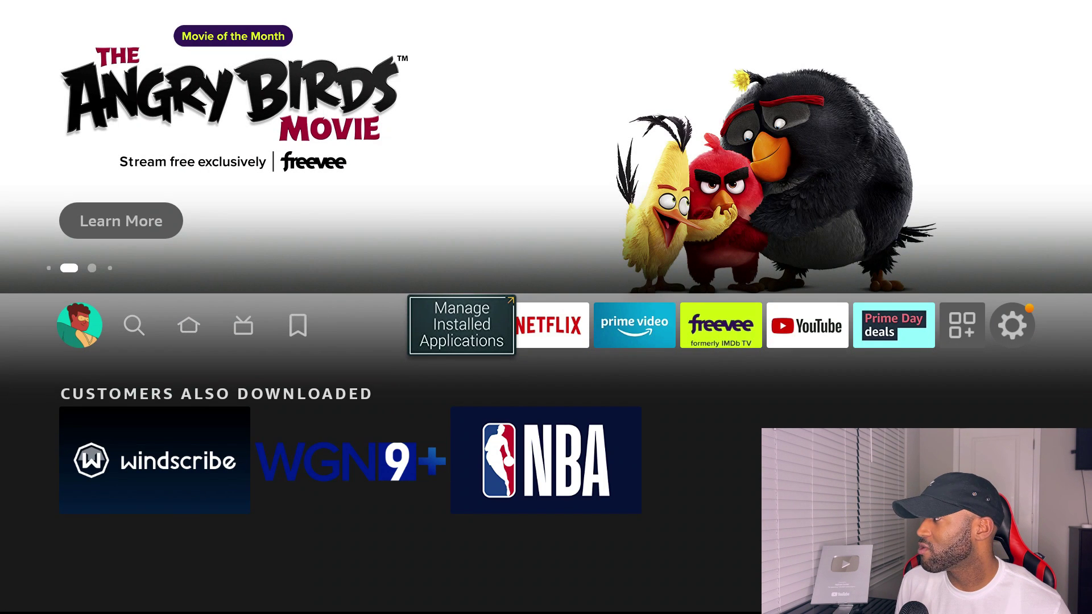
key(Left)
key(Left)
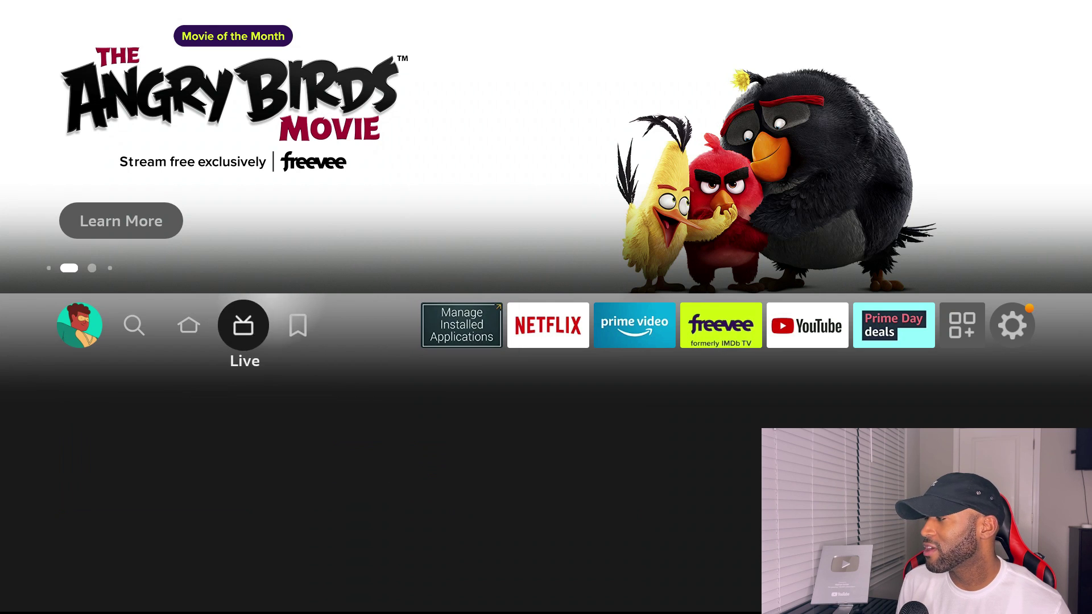
key(Left)
key(Left)
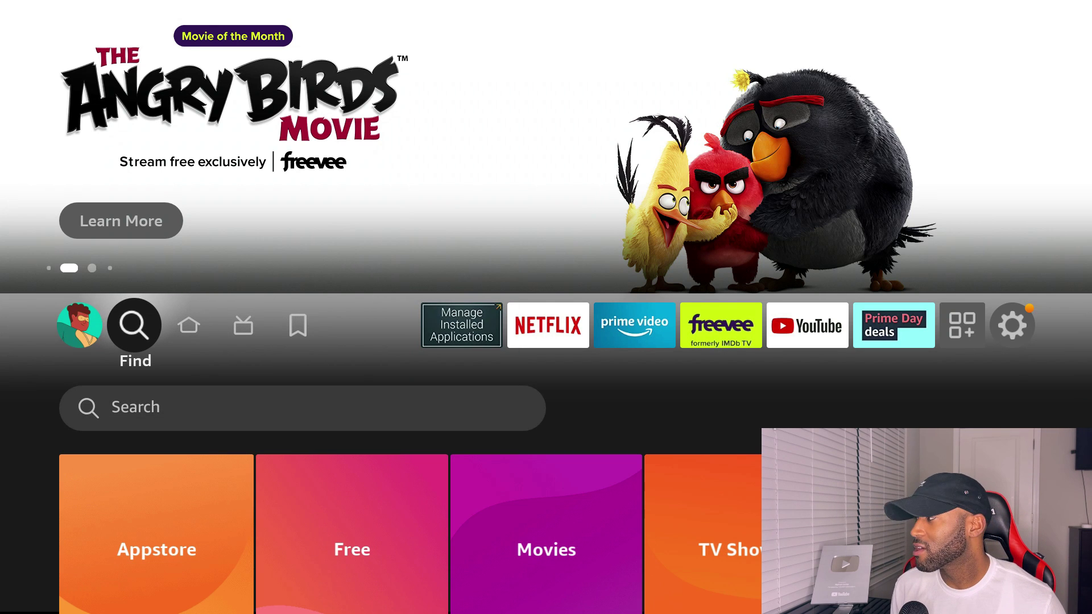
Step: Enter 'Mana' into the Find search field with the on-screen keyboard
key(Down)
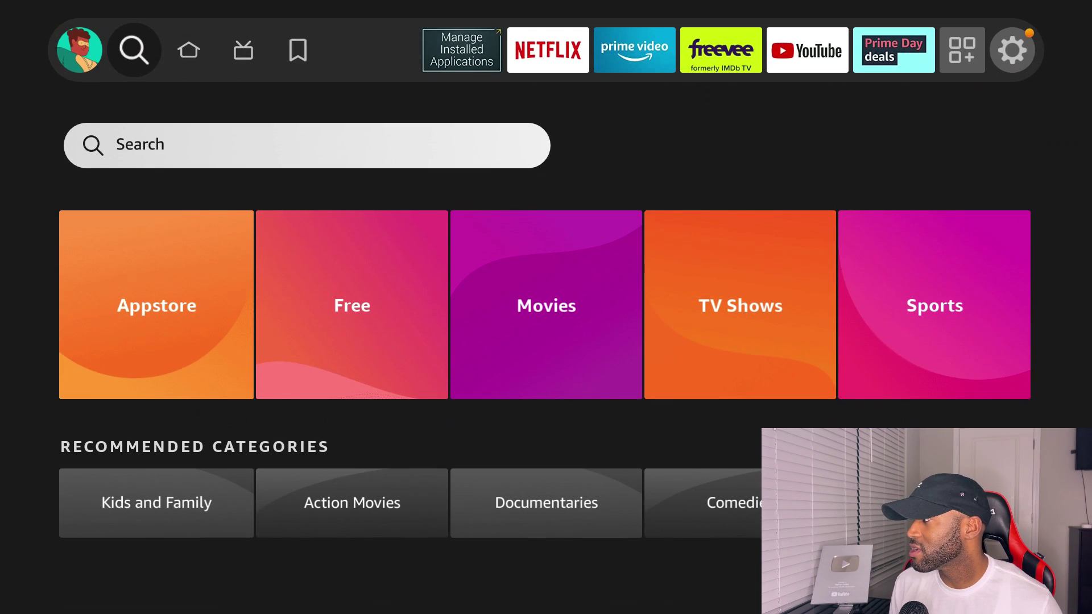
key(Return)
key(Right)
key(Right)
key(Right)
key(Right)
key(Right)
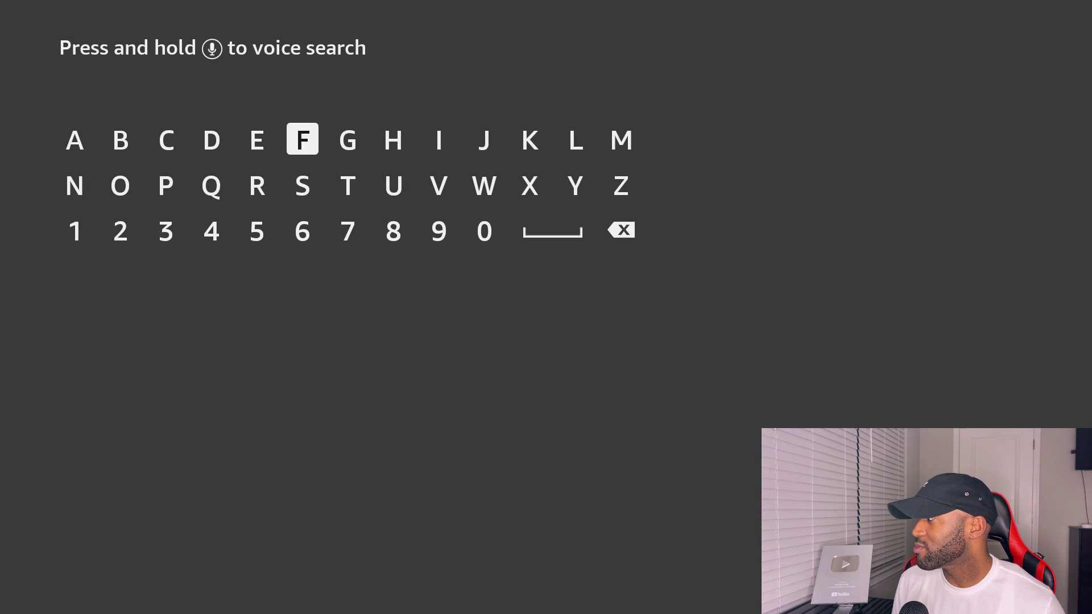
key(Right)
key(Right)
key(Right)
key(Right)
key(Right)
key(Right)
key(Right)
key(Return)
key(Left)
key(Left)
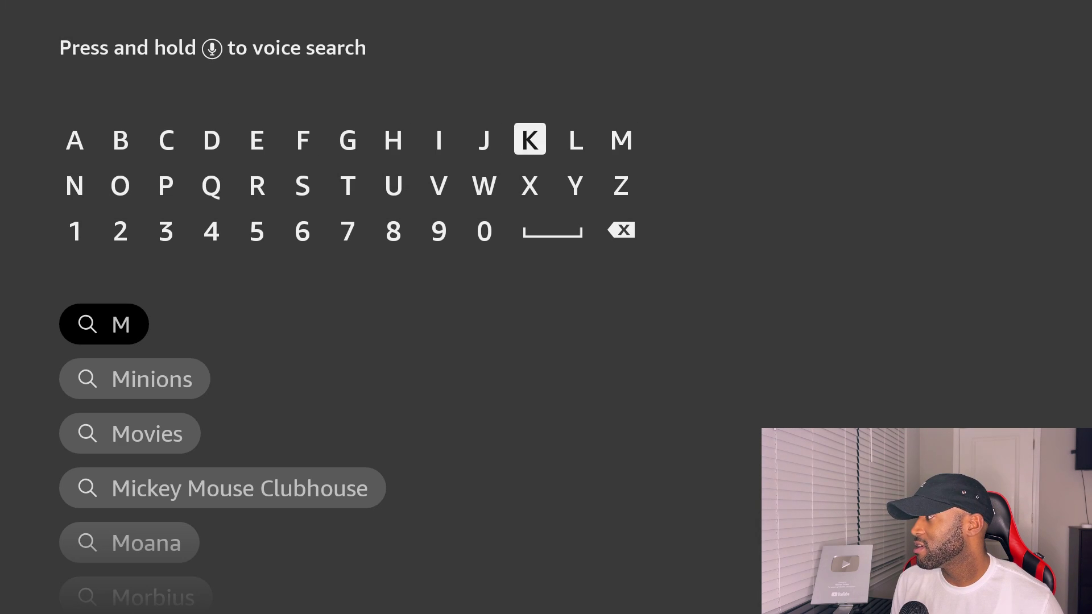
key(Left)
key(Left)
key(Left)
key(Left)
key(Left)
key(Left)
key(Left)
key(Left)
key(Left)
key(Left)
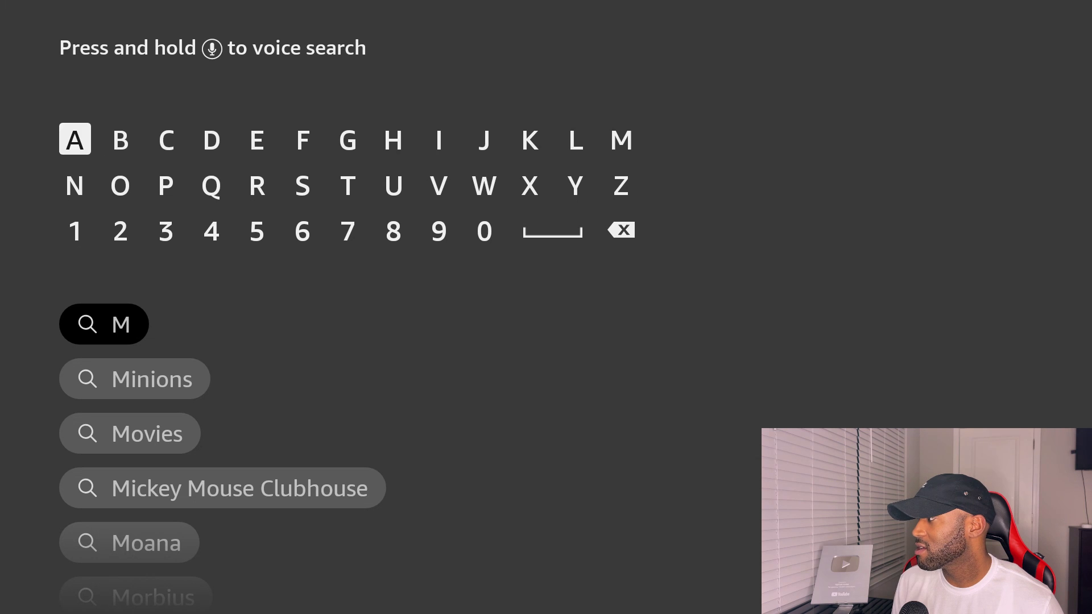
key(Return)
key(Down)
key(Return)
key(Up)
key(Return)
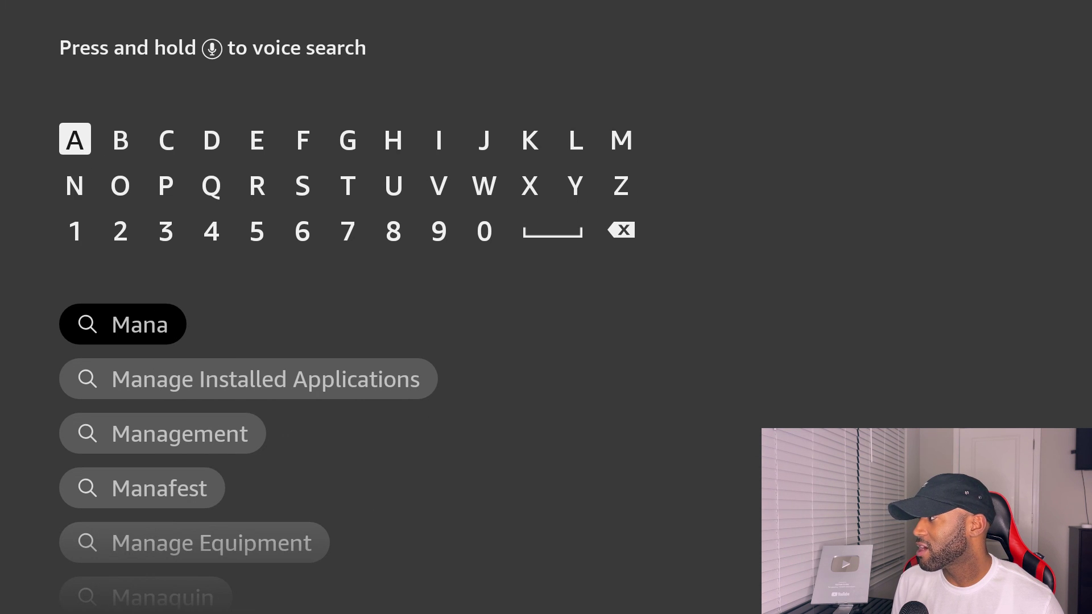
Step: Launch the Manage Installed Applications suggestion, then return home to the apps-grid icon
key(Down)
key(Down)
key(Down)
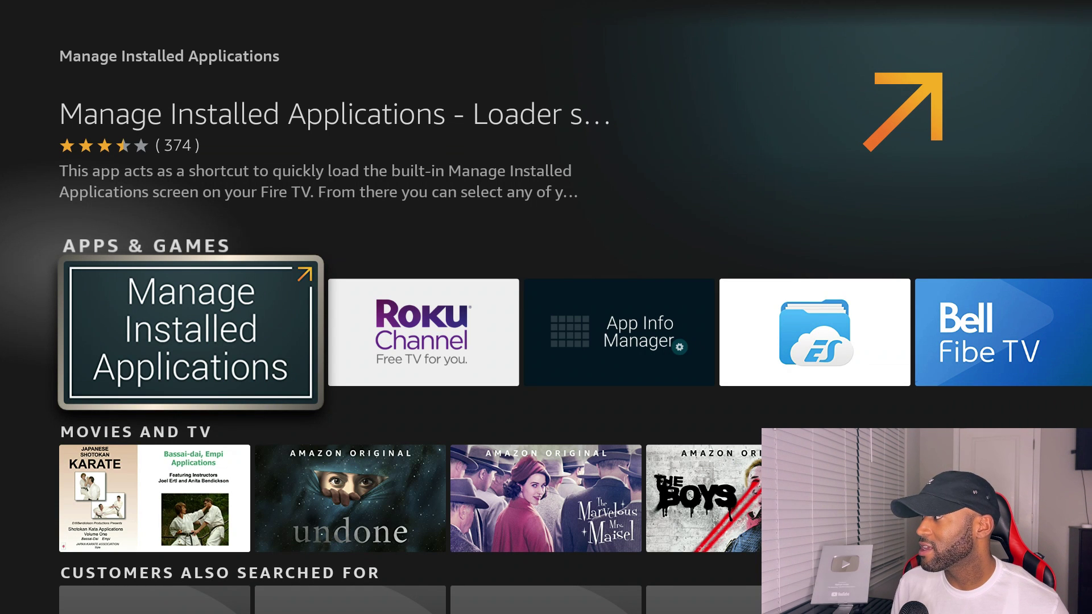
key(Return)
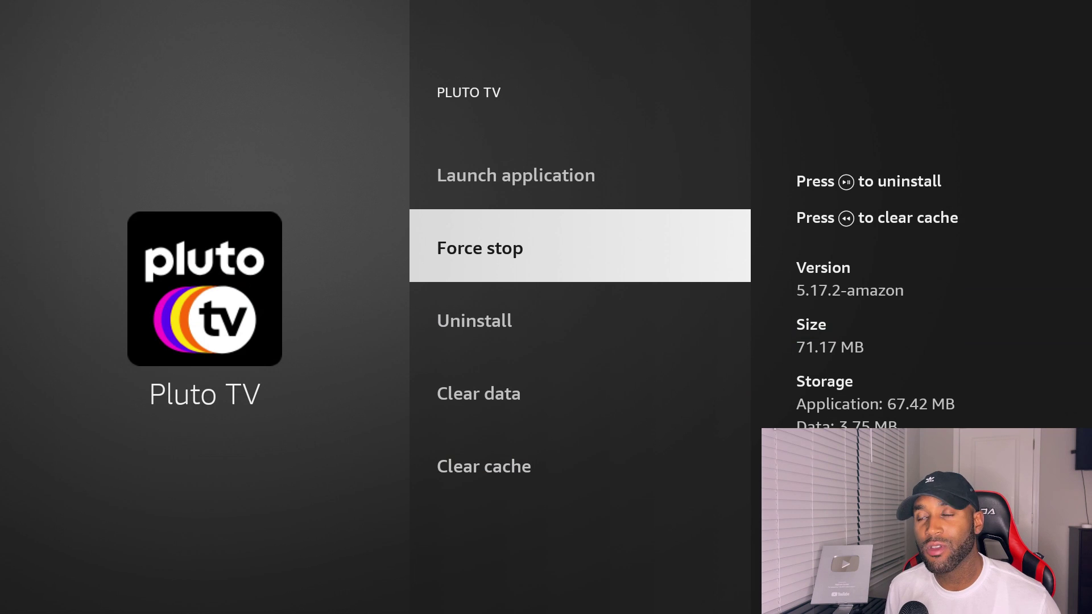
key(Home)
key(Right)
key(Right)
key(Right)
key(Right)
key(Right)
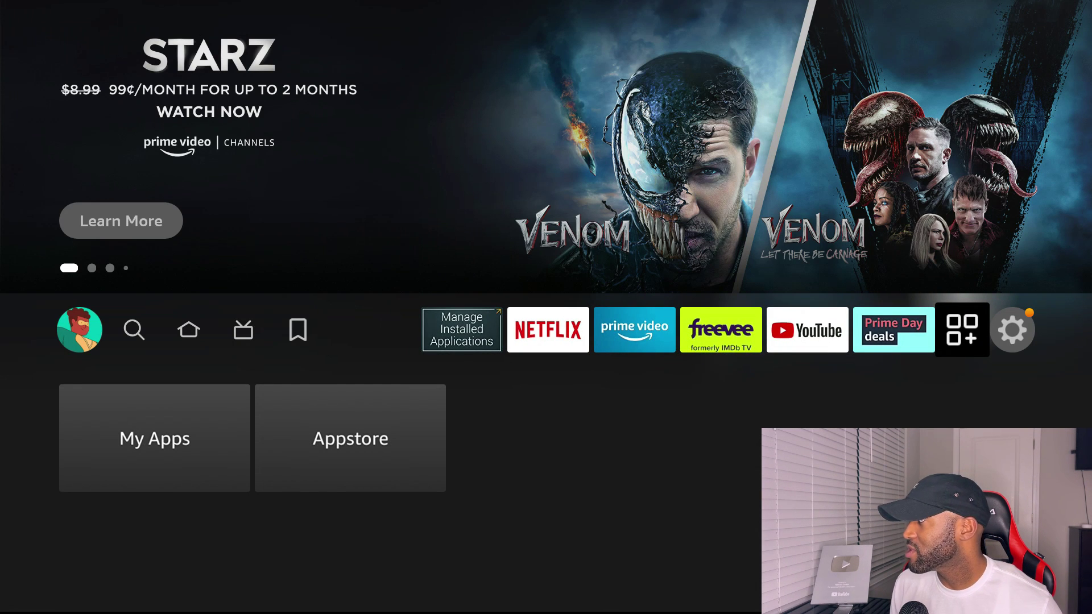
Step: In Your Apps & Channels, move the Manage Installed Applications tile into the top row
key(Down)
key(Return)
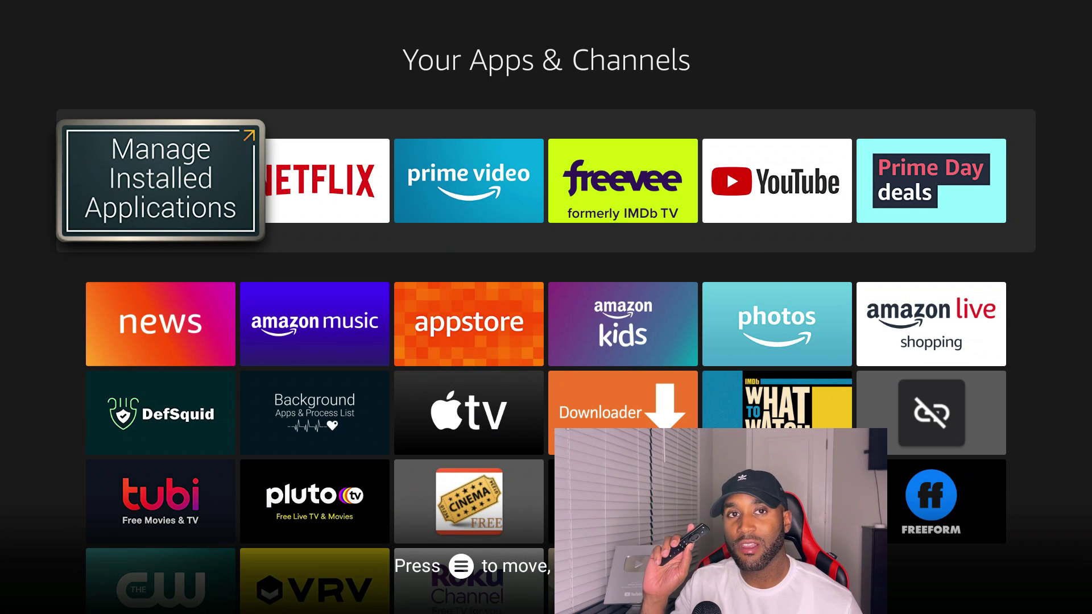
key(Menu)
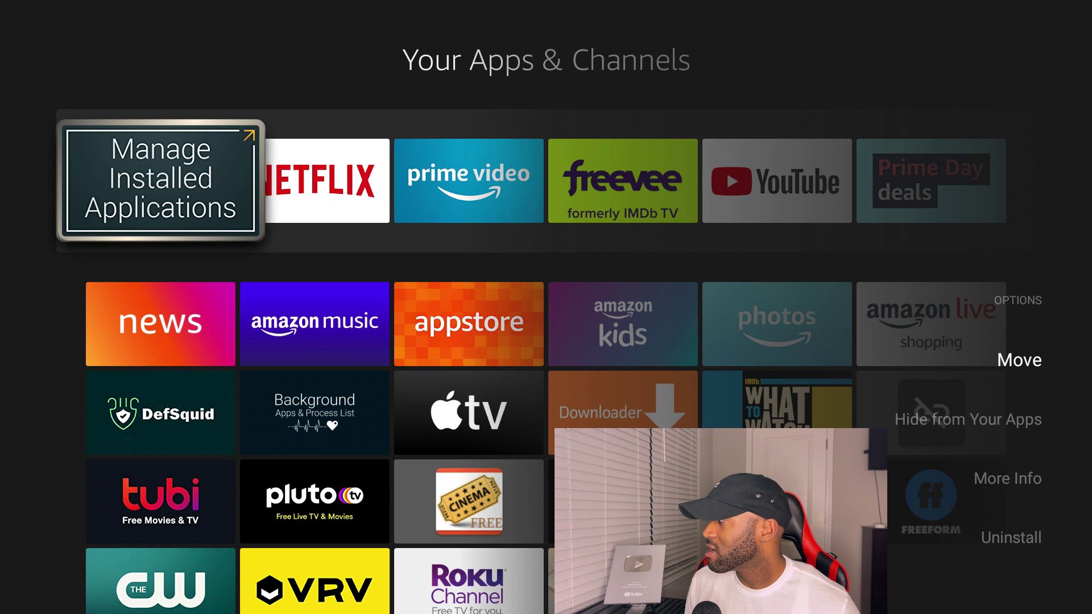
key(Down)
key(Up)
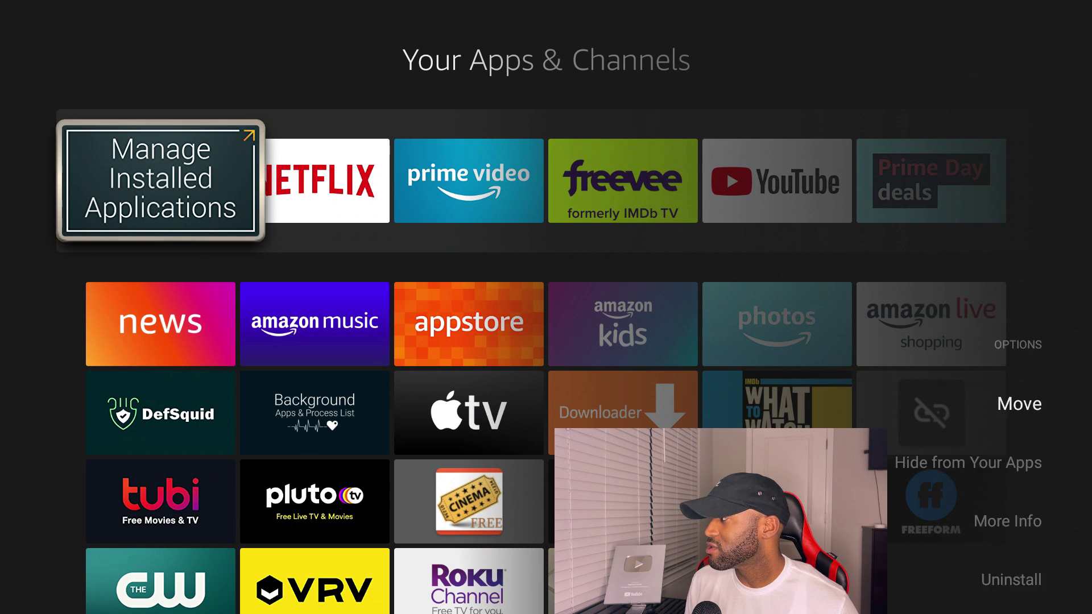
key(Return)
key(Down)
key(Down)
key(Down)
key(Down)
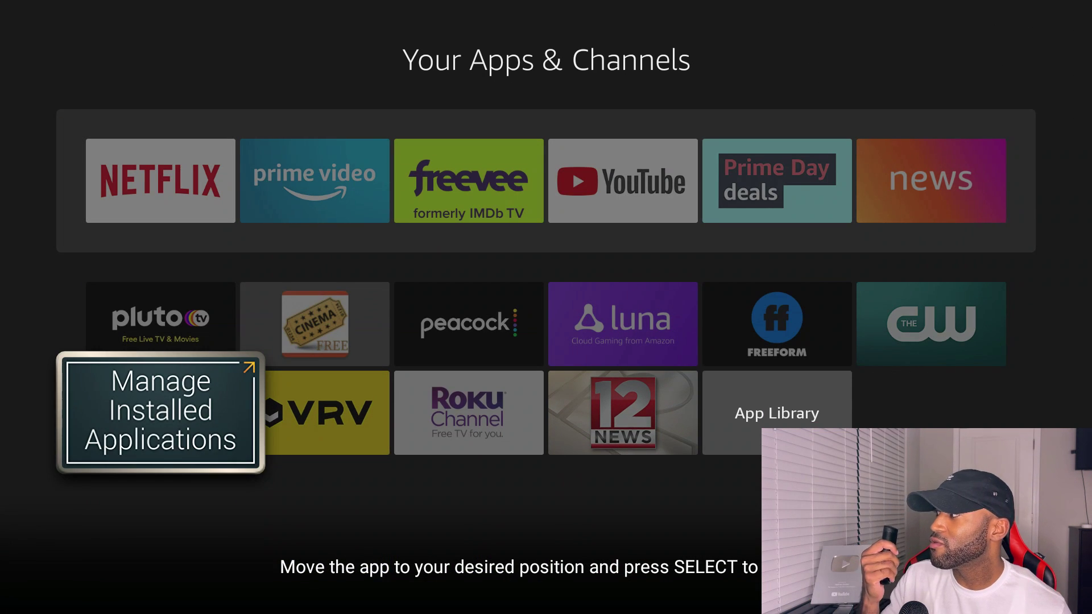
key(Up)
key(Up)
key(Up)
key(Up)
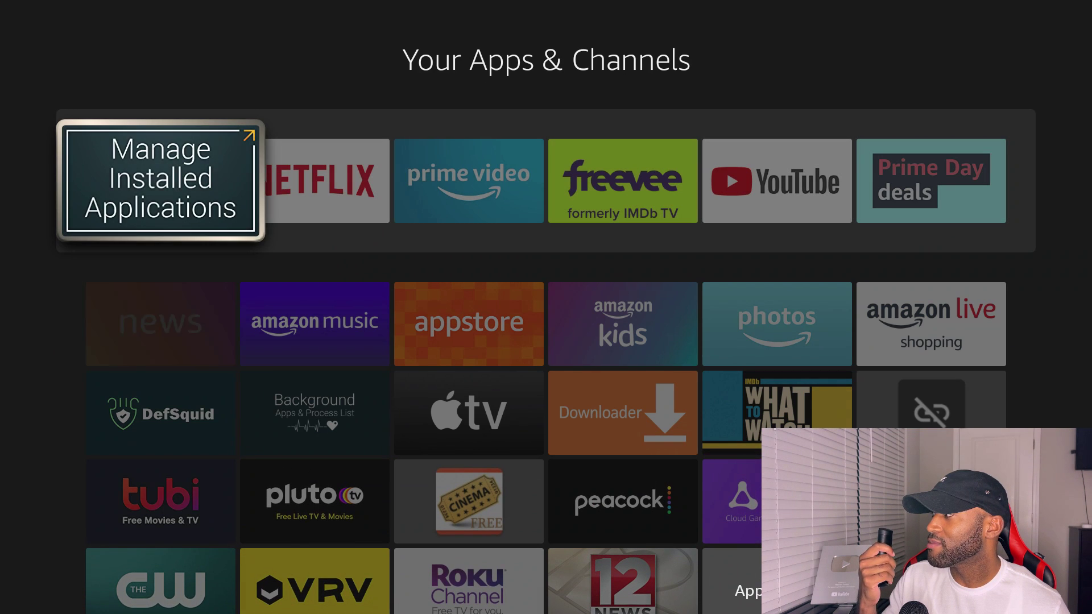
key(Right)
key(Right)
key(Right)
key(Right)
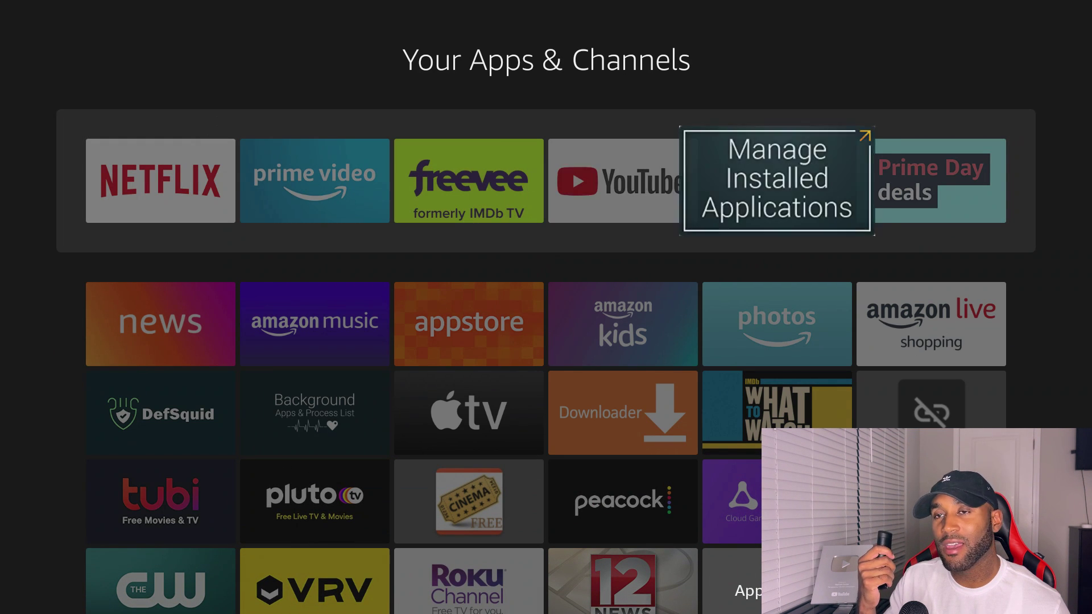
key(Right)
key(Right)
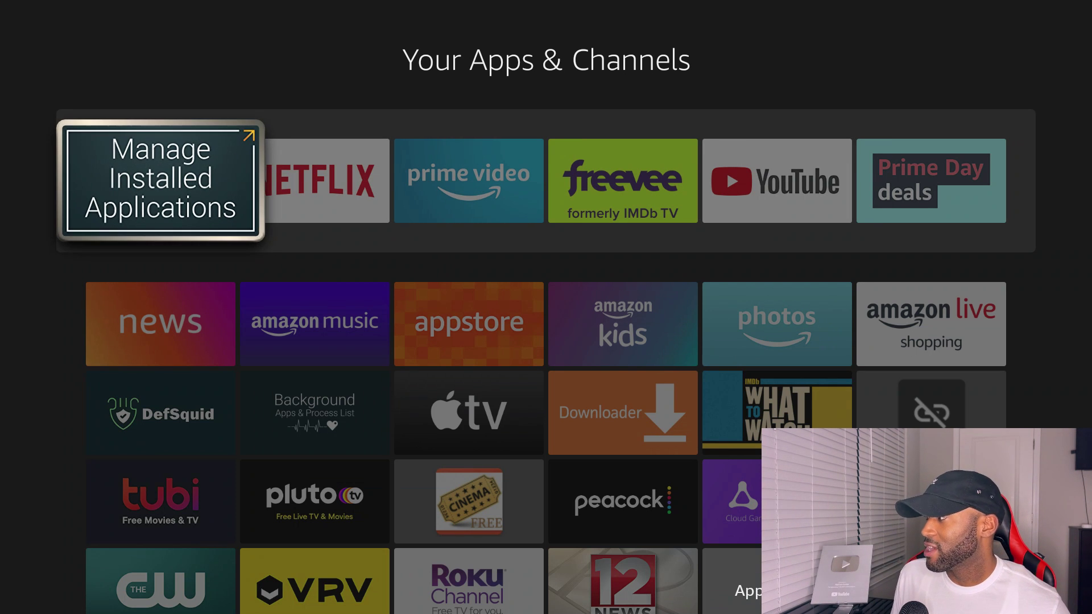
Step: Drop the shortcut in the first slot, then launch it from the home screen
key(Return)
key(Escape)
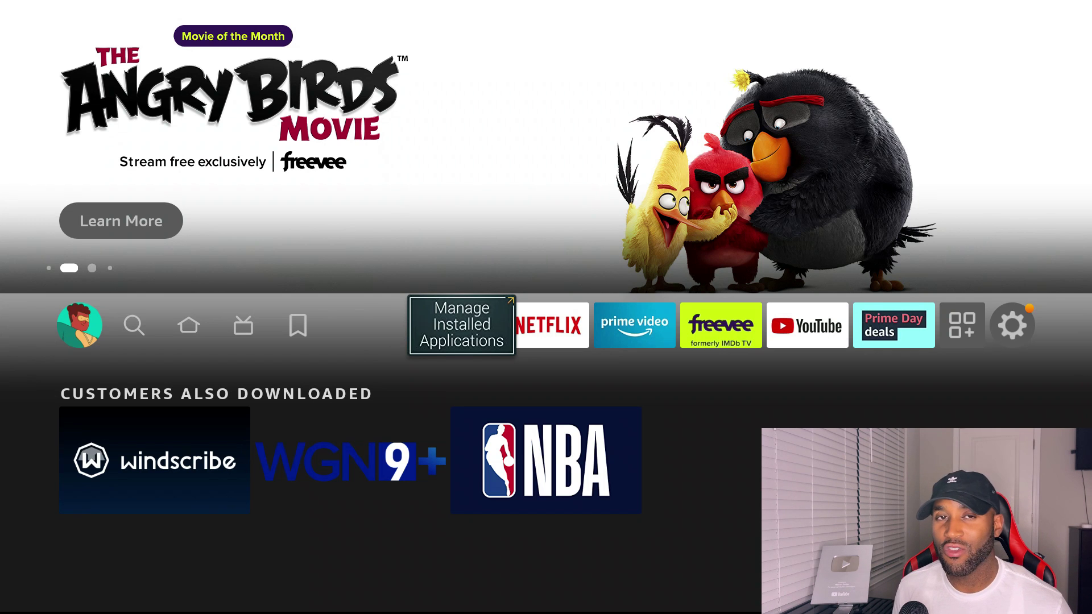
key(Return)
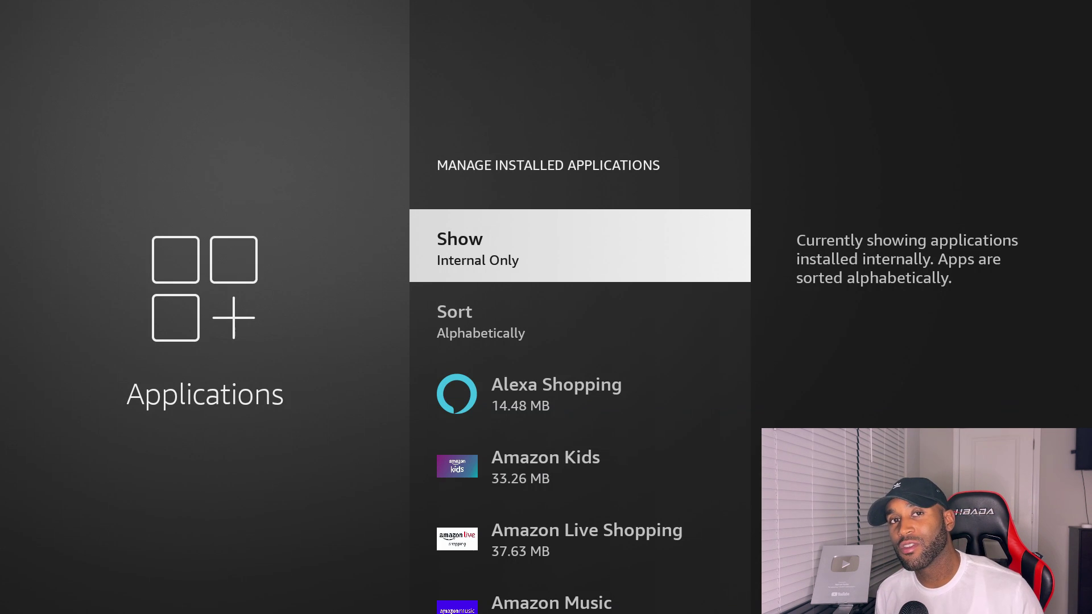